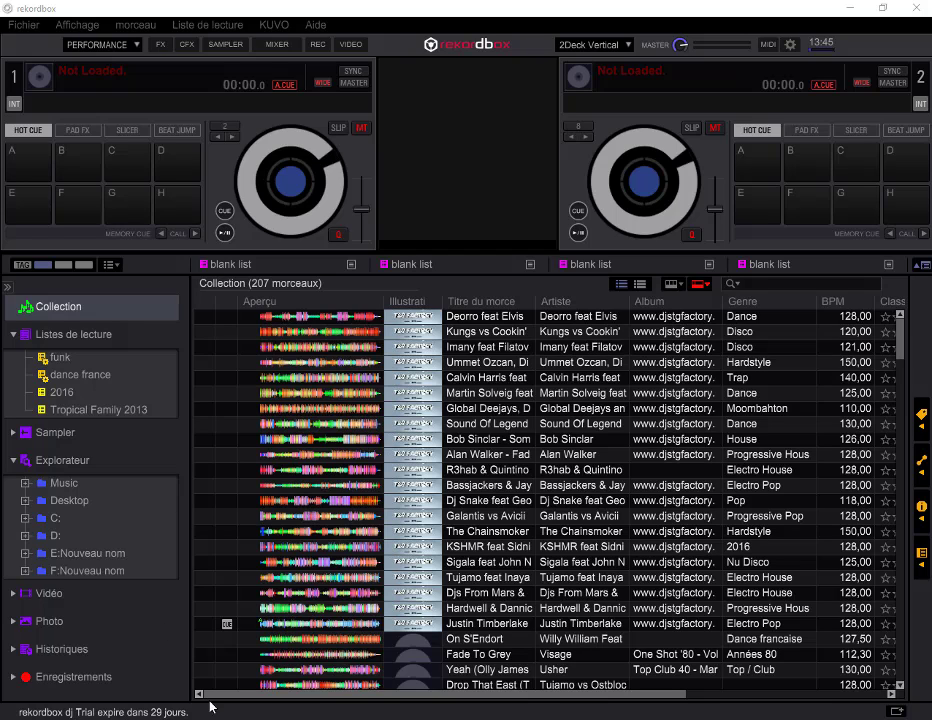
Check the DVS and Vidéo settings in the preferences, and close the preferences
{"action": "left_click", "coordinate": [790, 45]}
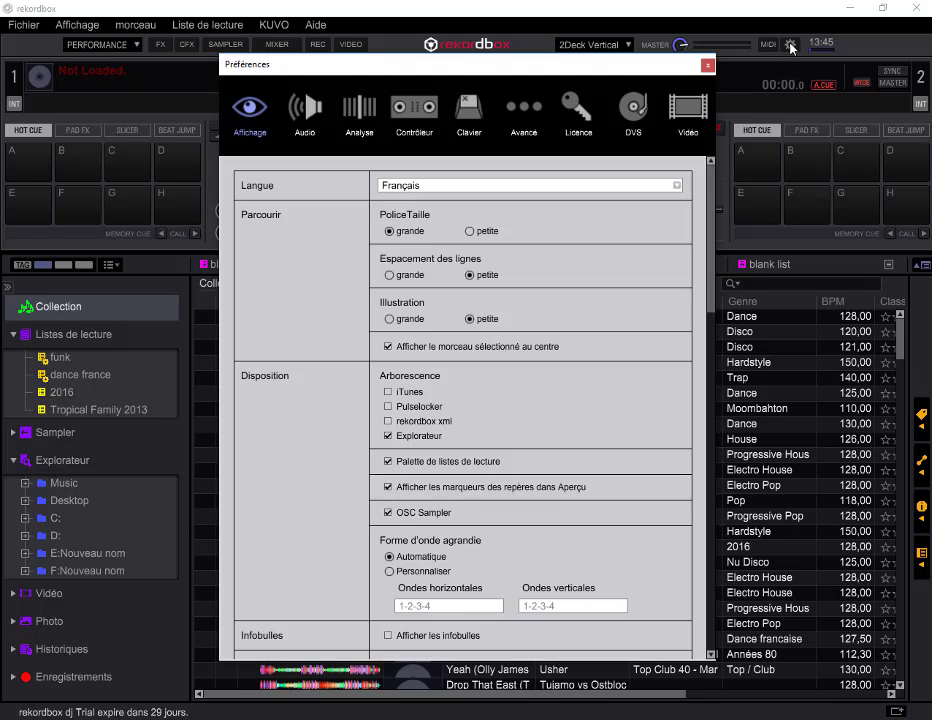
{"action": "left_click", "coordinate": [633, 107]}
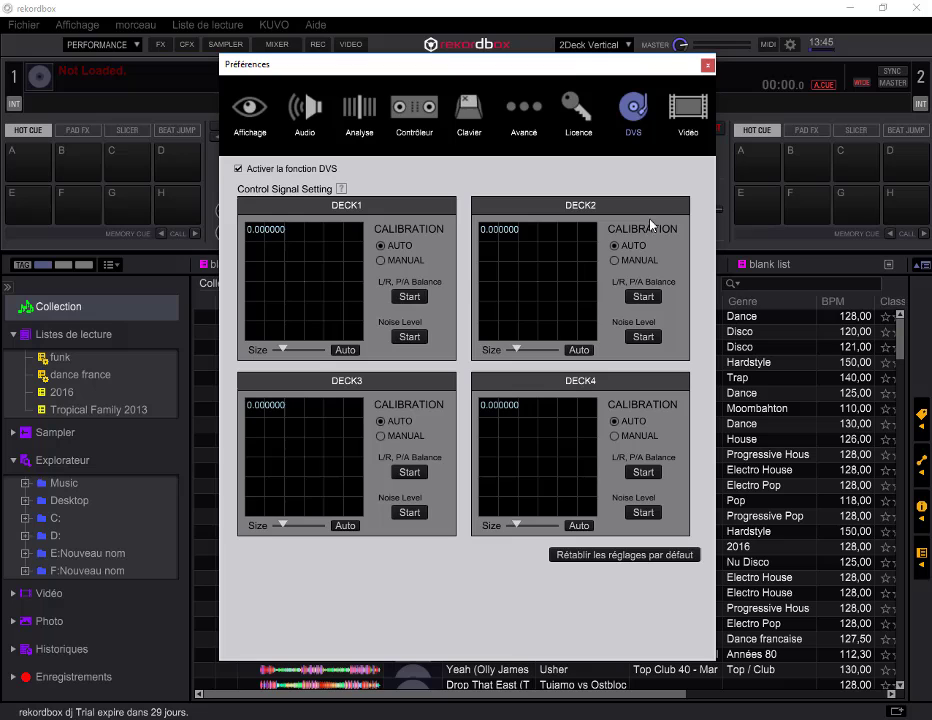
{"action": "left_click", "coordinate": [689, 137]}
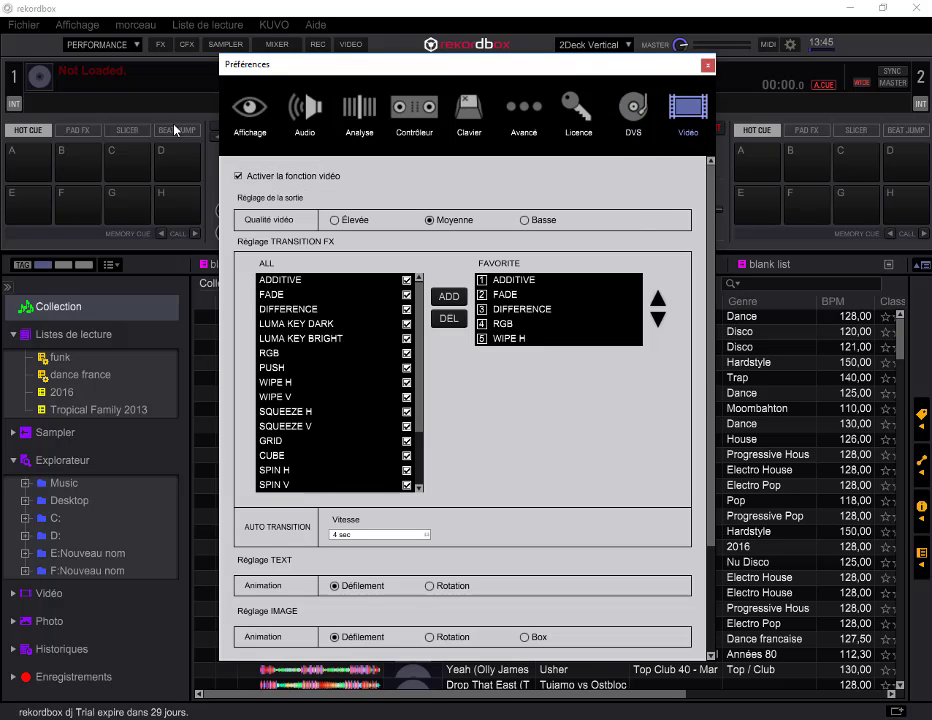
{"action": "left_click", "coordinate": [707, 65]}
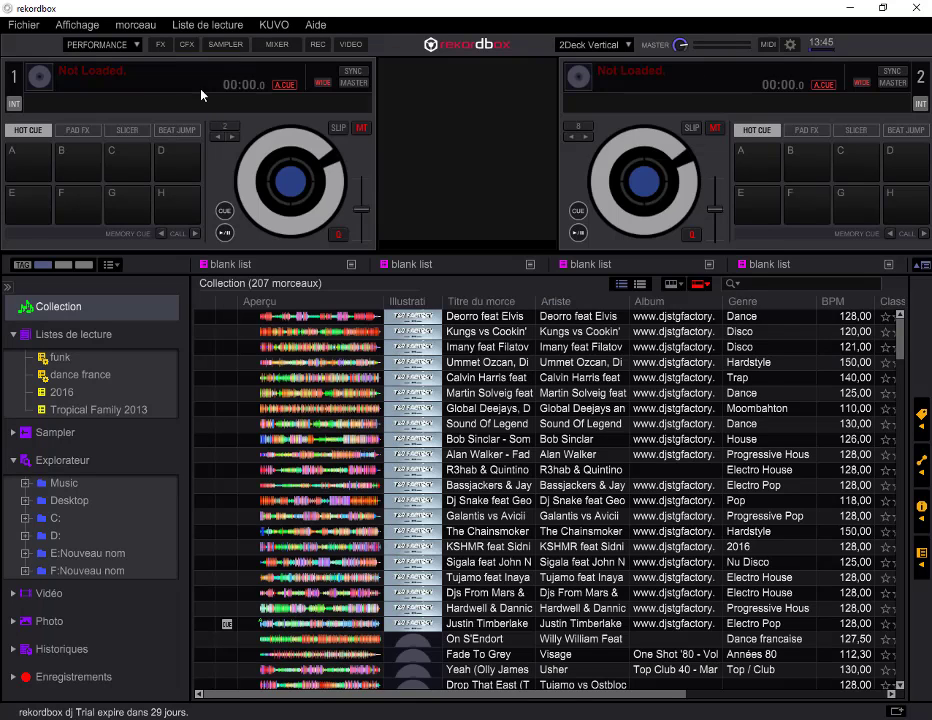
Show the effects section, view the effects offered for the first FX1 slot, and hide the section again
{"action": "left_click", "coordinate": [159, 46]}
{"action": "left_click", "coordinate": [110, 68]}
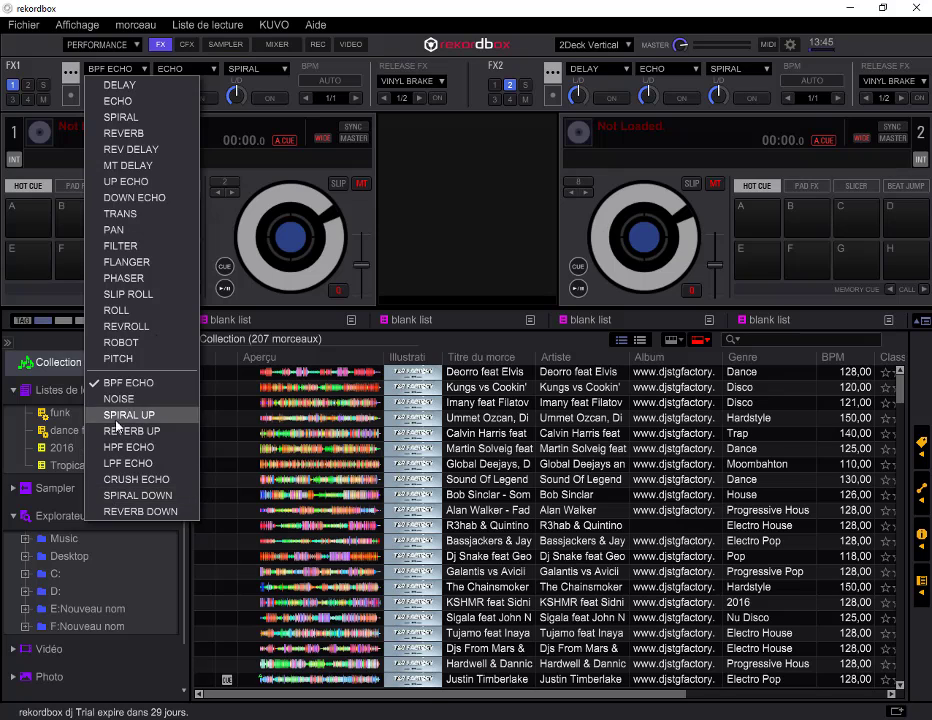
{"action": "left_click", "coordinate": [170, 46]}
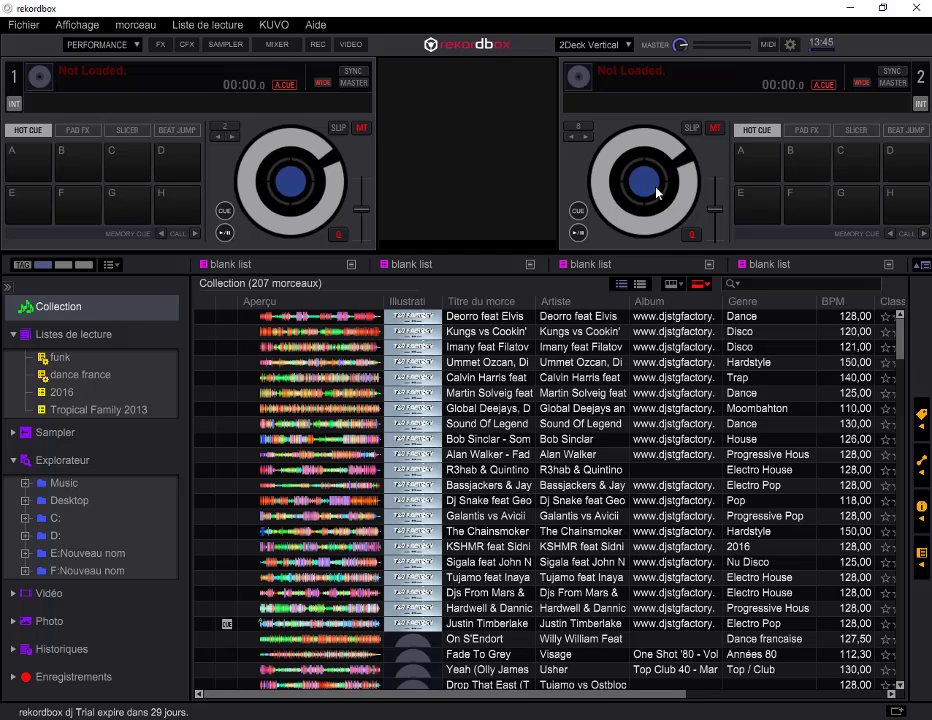
Activate the rekordbox dj licence in the preferences by pasting the licence key, acknowledge the activation, and close the preferences
{"action": "left_click", "coordinate": [790, 44]}
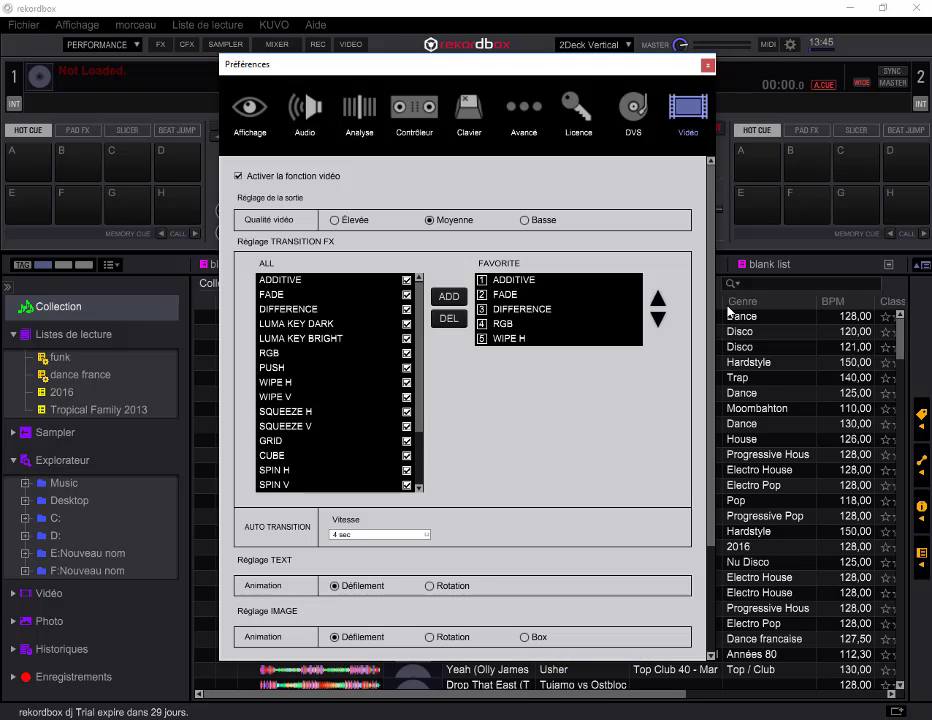
{"action": "left_click", "coordinate": [572, 112]}
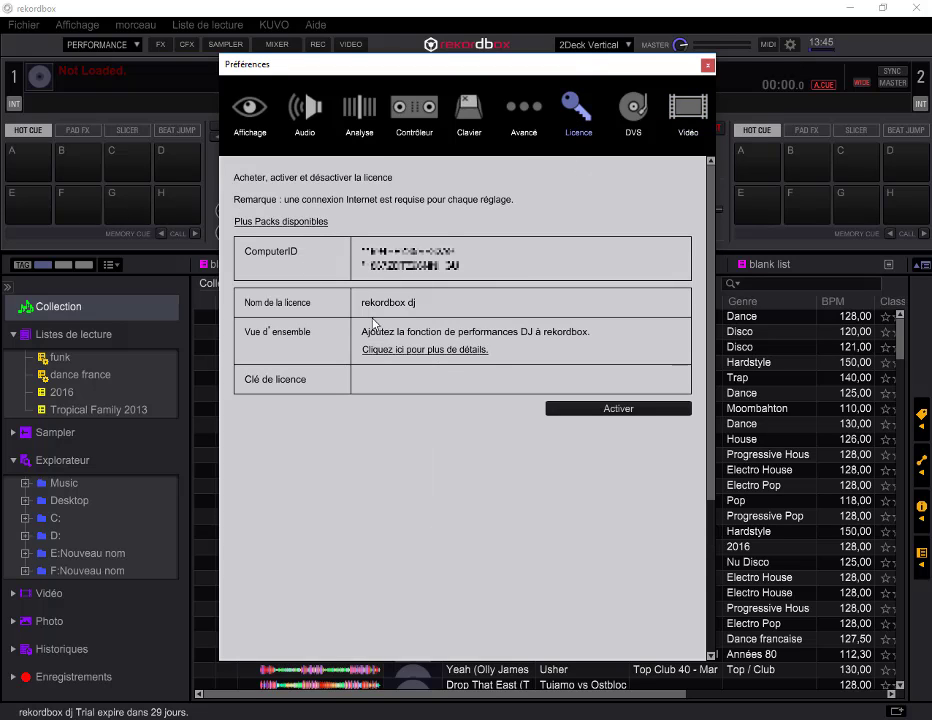
{"action": "left_click", "coordinate": [607, 408]}
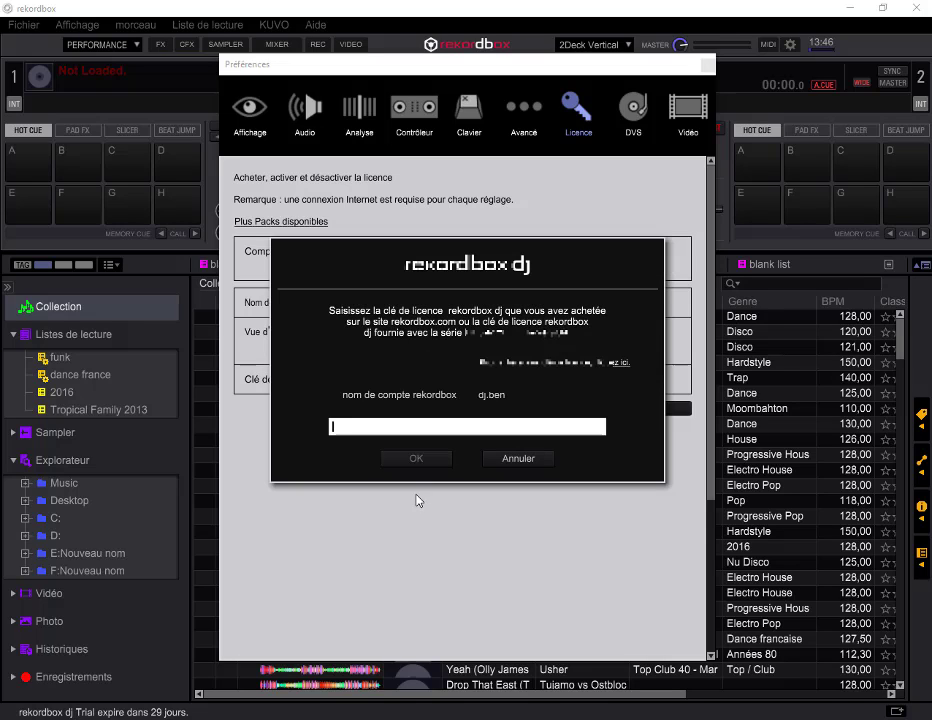
{"action": "right_click", "coordinate": [372, 426]}
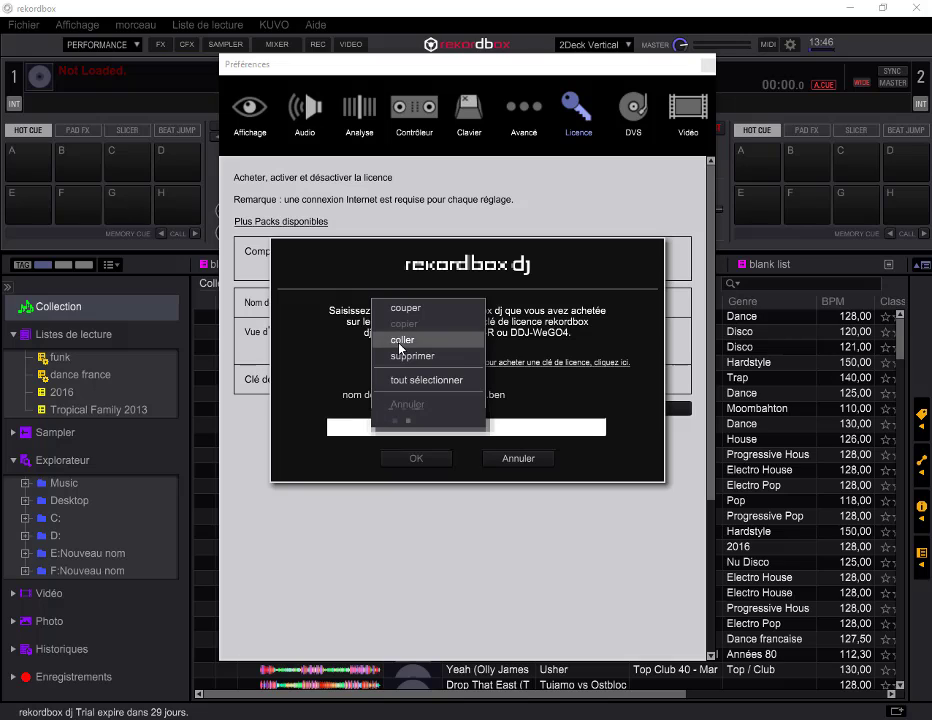
{"action": "left_click", "coordinate": [402, 340]}
{"action": "left_click", "coordinate": [416, 459]}
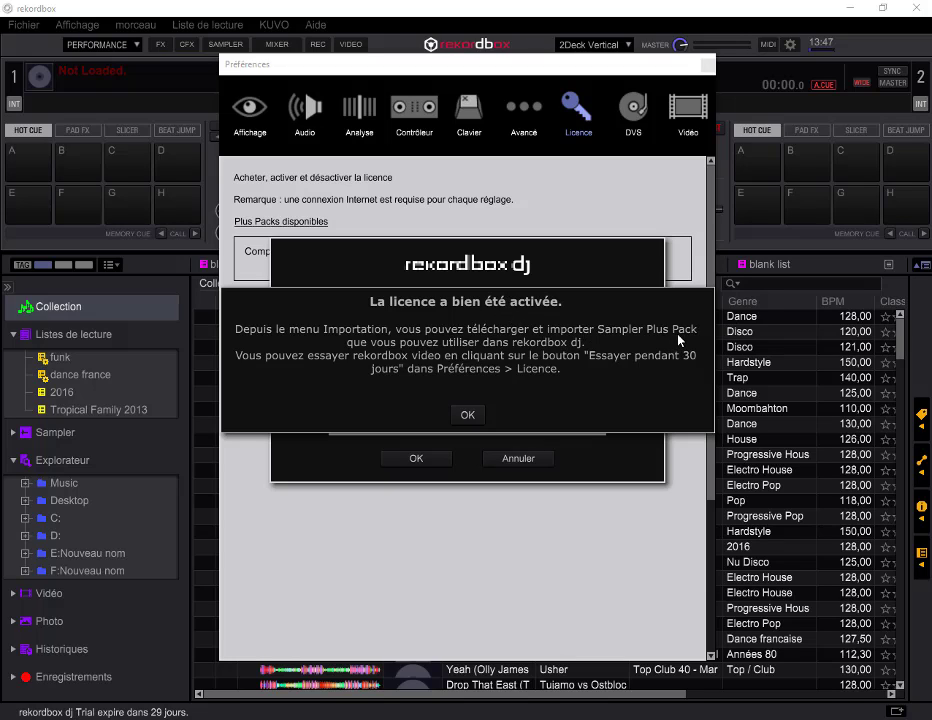
{"action": "left_click", "coordinate": [470, 417]}
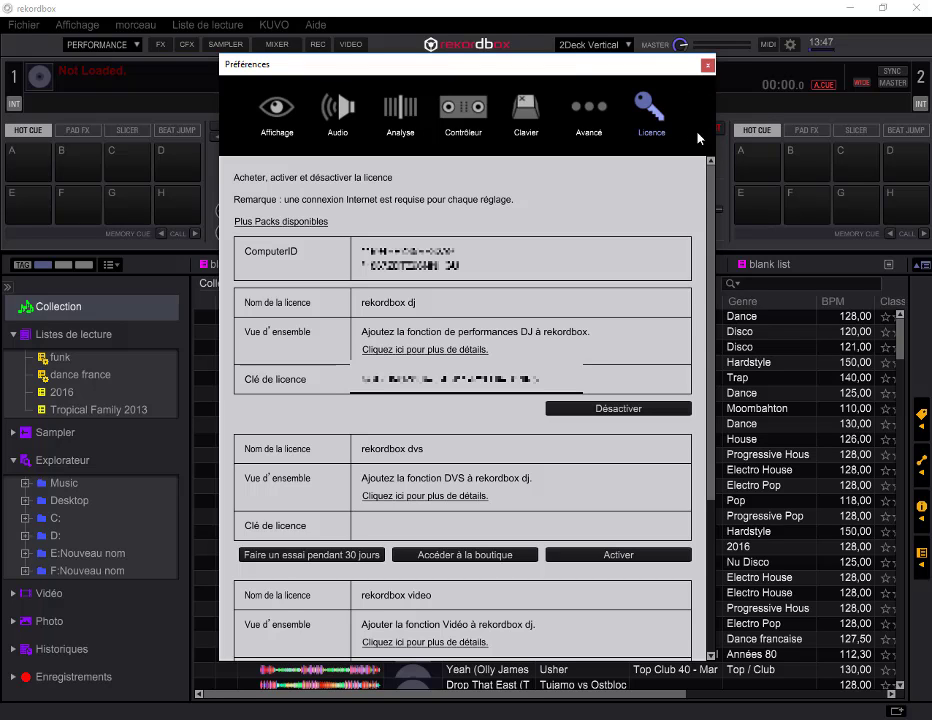
{"action": "left_click", "coordinate": [707, 65]}
Show the effects section again, review the effect choices for the first FX1 slot with DELAY kept, and hide the section
{"action": "left_click", "coordinate": [161, 45]}
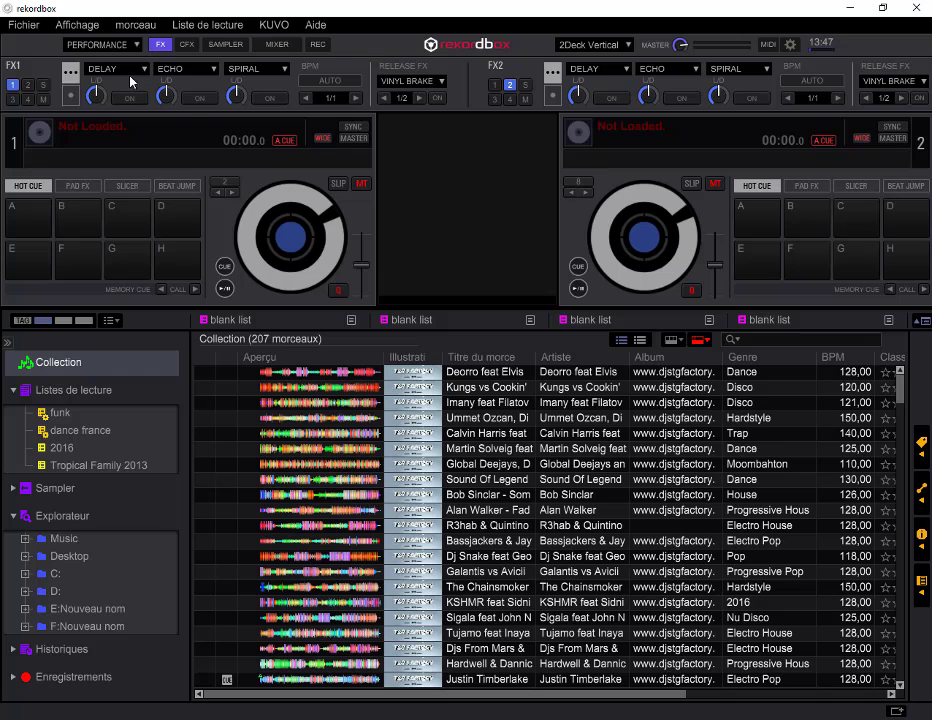
{"action": "left_click", "coordinate": [100, 67]}
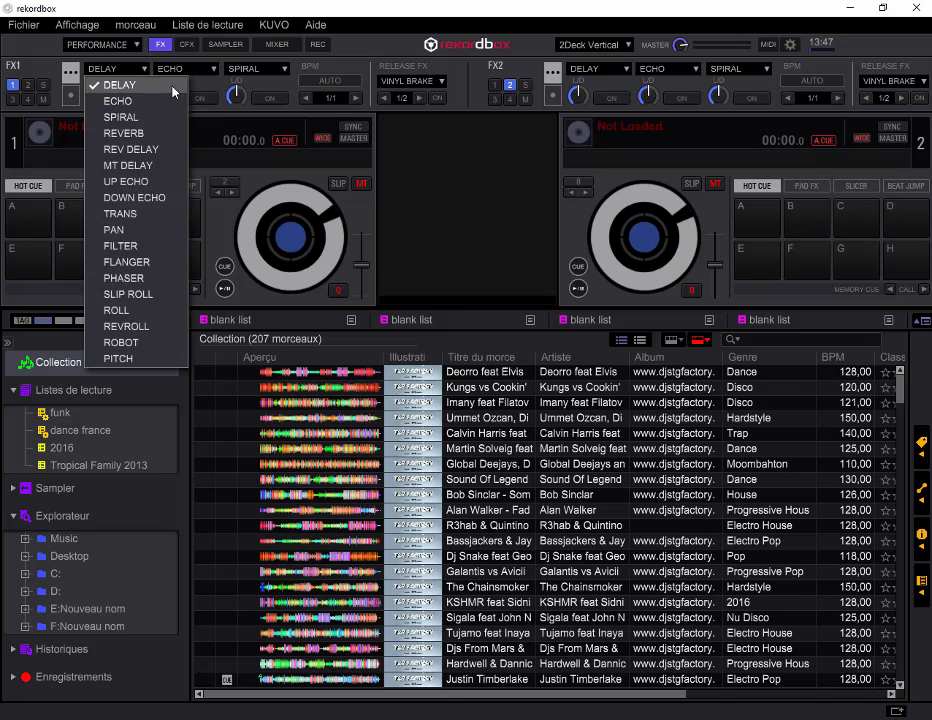
{"action": "left_click", "coordinate": [138, 85]}
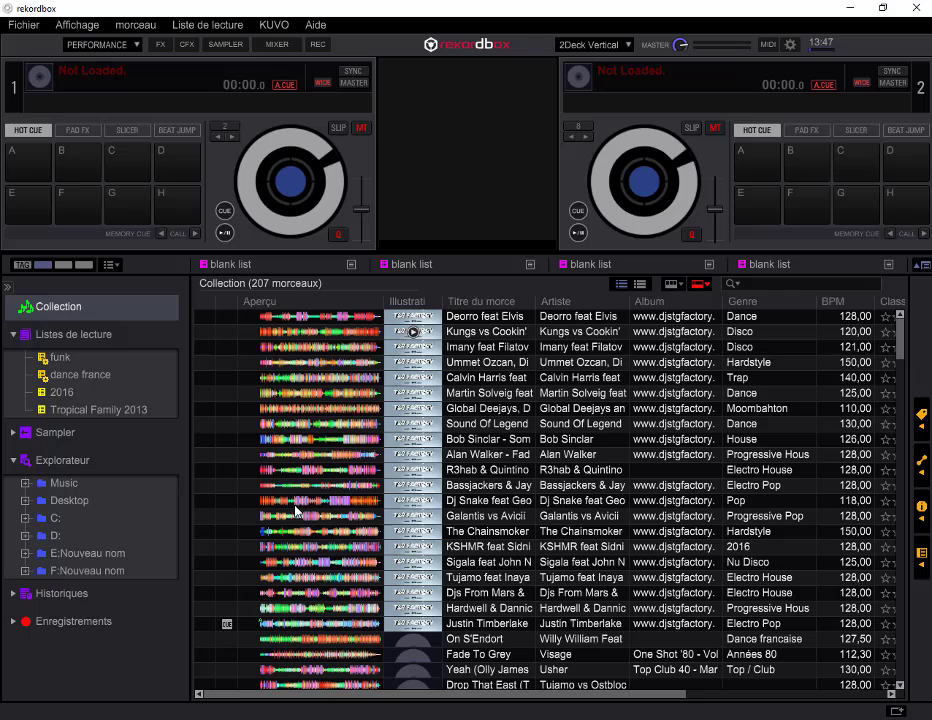
{"action": "left_click", "coordinate": [161, 45]}
Open the "dance france" playlist and load the track "Les poèmes de Michelle" onto deck 1
{"action": "left_click", "coordinate": [88, 375]}
{"action": "left_click_drag", "start_coordinate": [420, 413], "coordinate": [218, 200]}
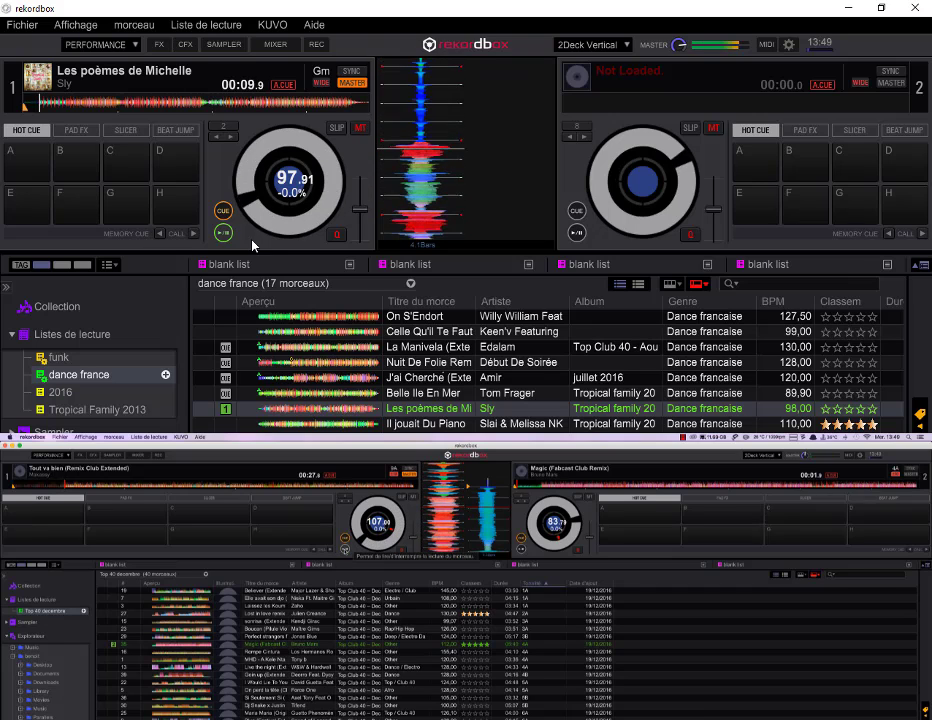
Deactivate the rekordbox dj licence in the licence preferences, confirming with the filled-in account credentials, and close the preferences
{"action": "left_click", "coordinate": [792, 46]}
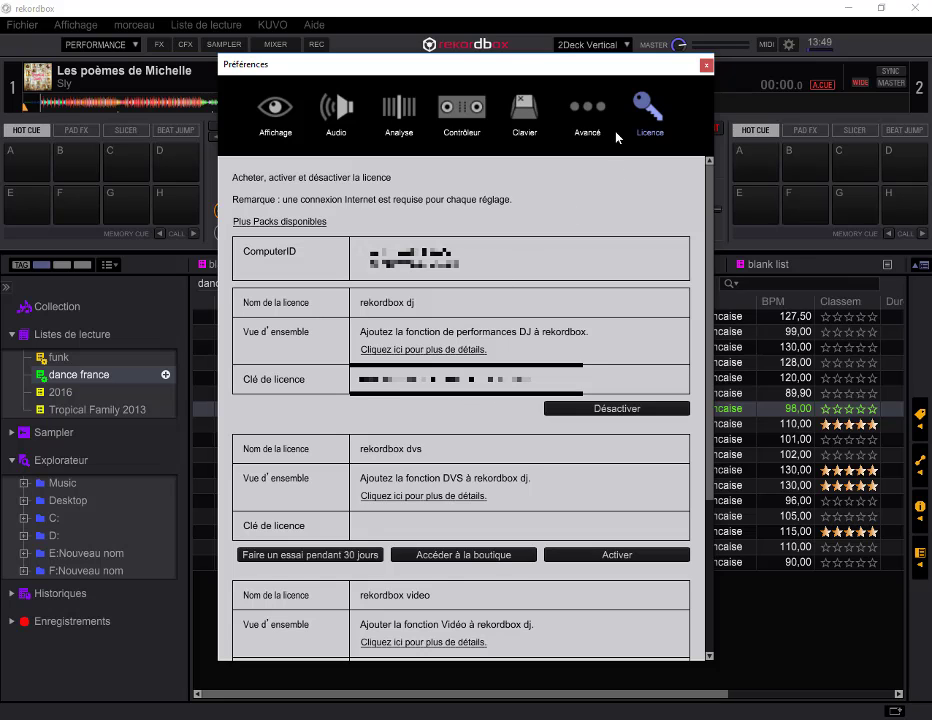
{"action": "left_click", "coordinate": [705, 67]}
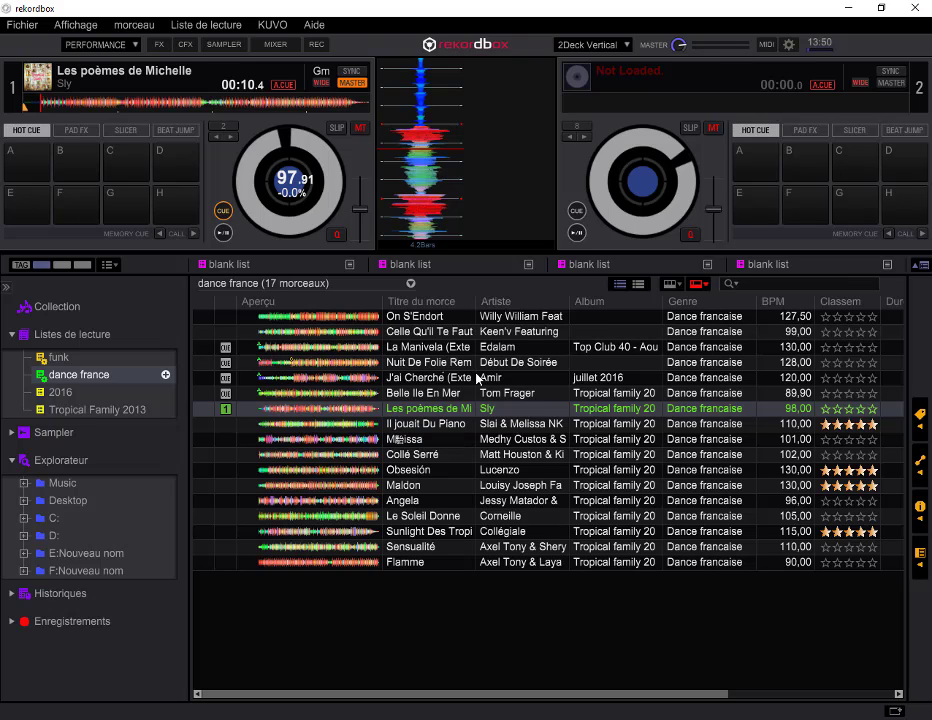
{"action": "left_click", "coordinate": [793, 48]}
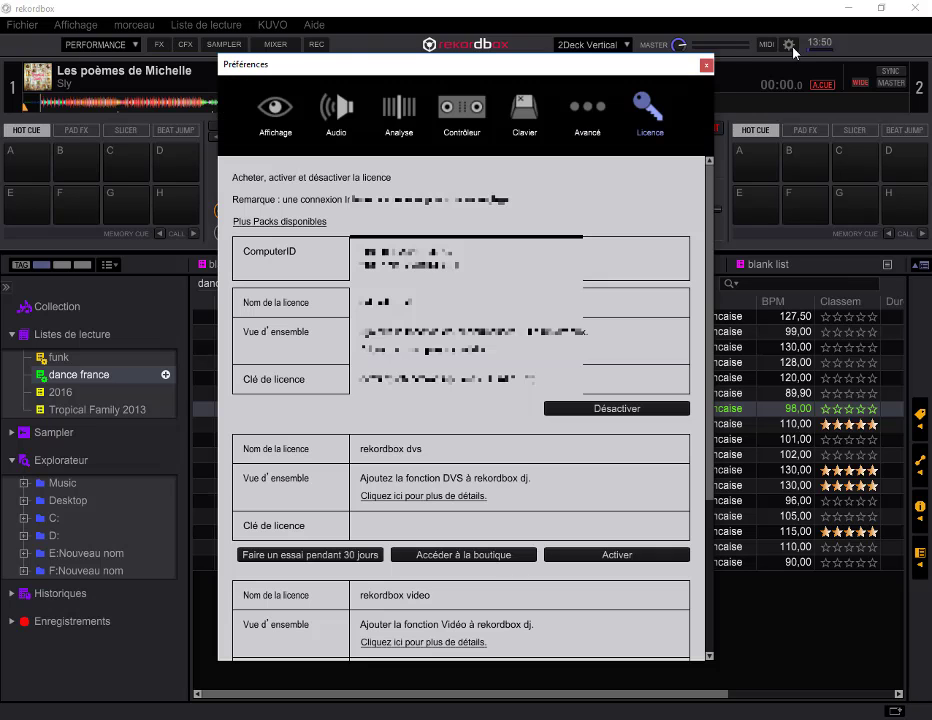
{"action": "left_click", "coordinate": [597, 146]}
{"action": "left_click", "coordinate": [652, 118]}
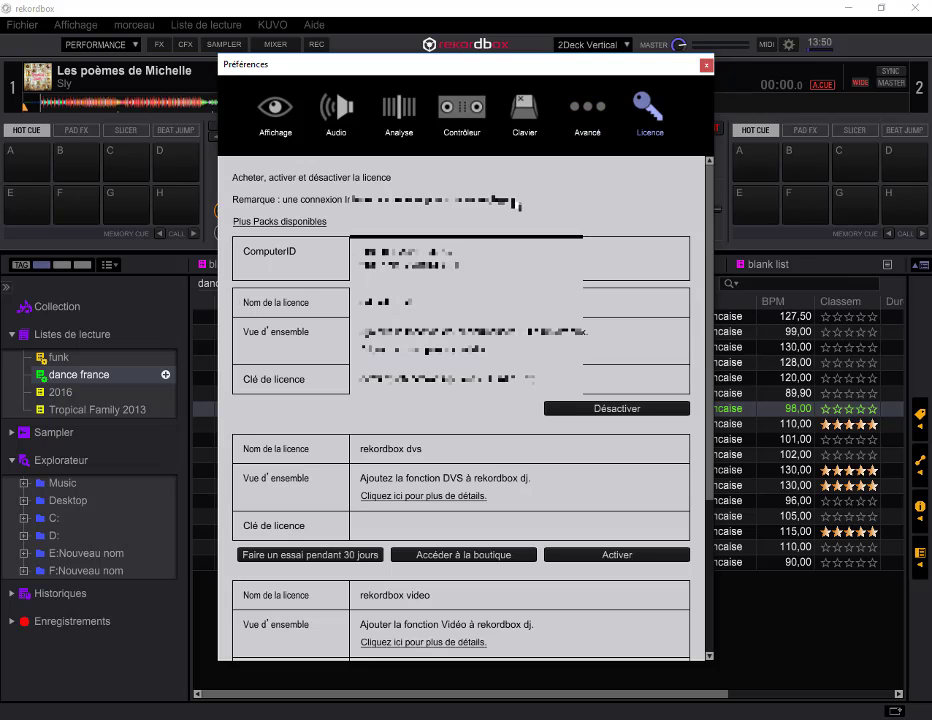
{"action": "left_click", "coordinate": [617, 409]}
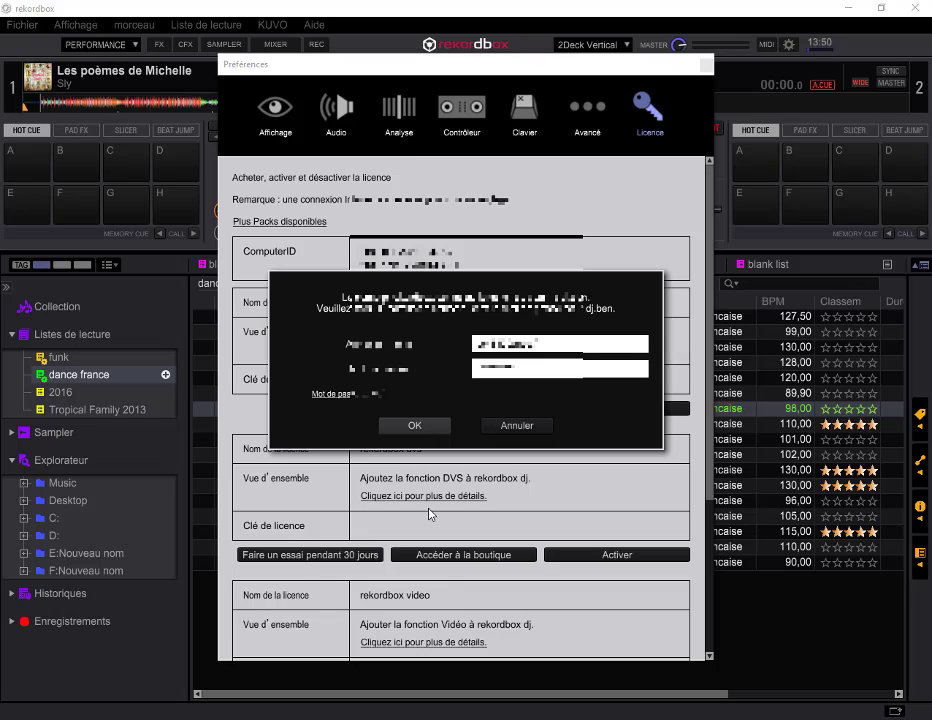
{"action": "key", "text": "Return"}
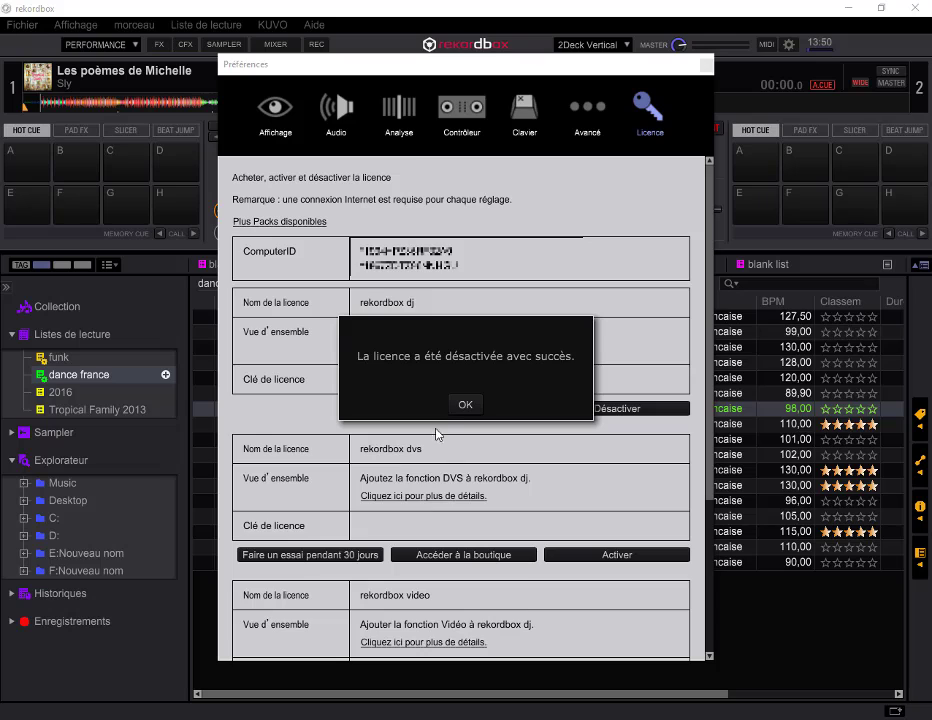
{"action": "left_click", "coordinate": [466, 405]}
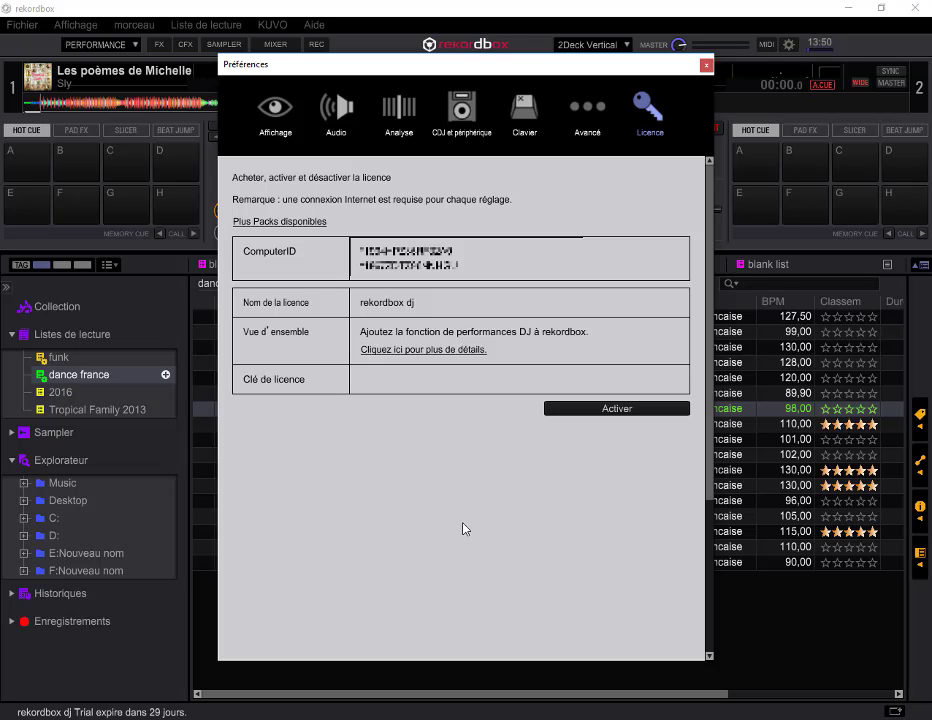
{"action": "left_click", "coordinate": [706, 67]}
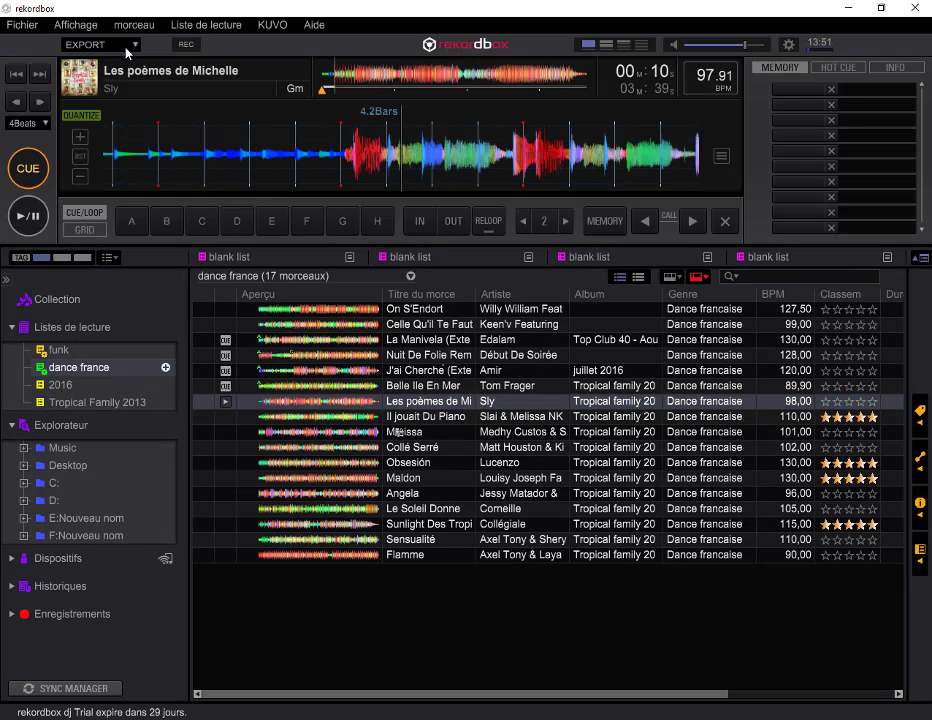
Switch the working mode to PERFORMANCE
{"action": "left_click", "coordinate": [131, 45]}
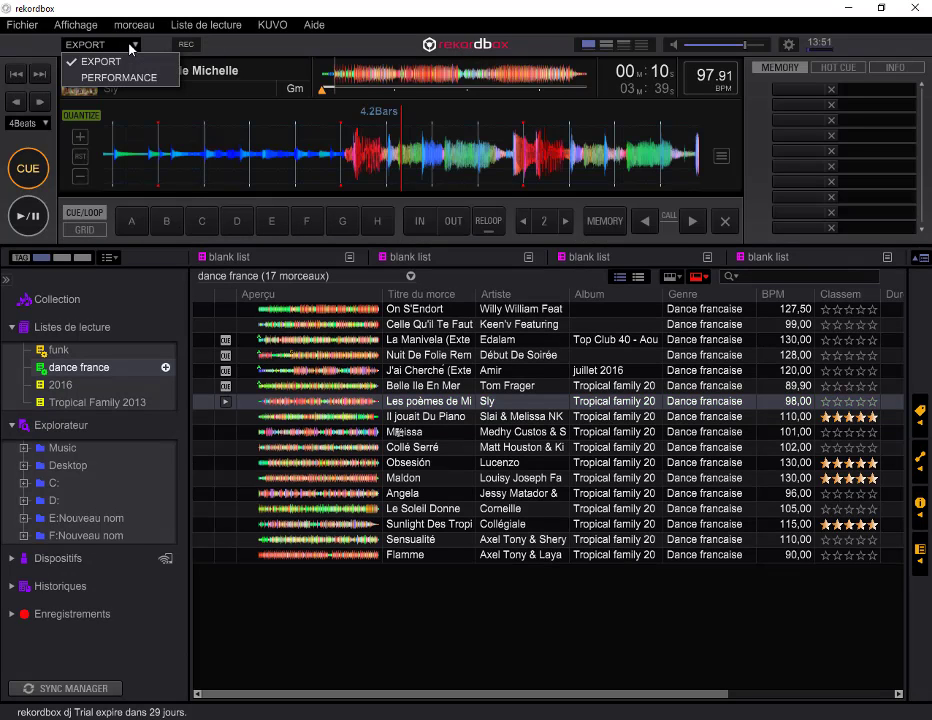
{"action": "left_click", "coordinate": [100, 62]}
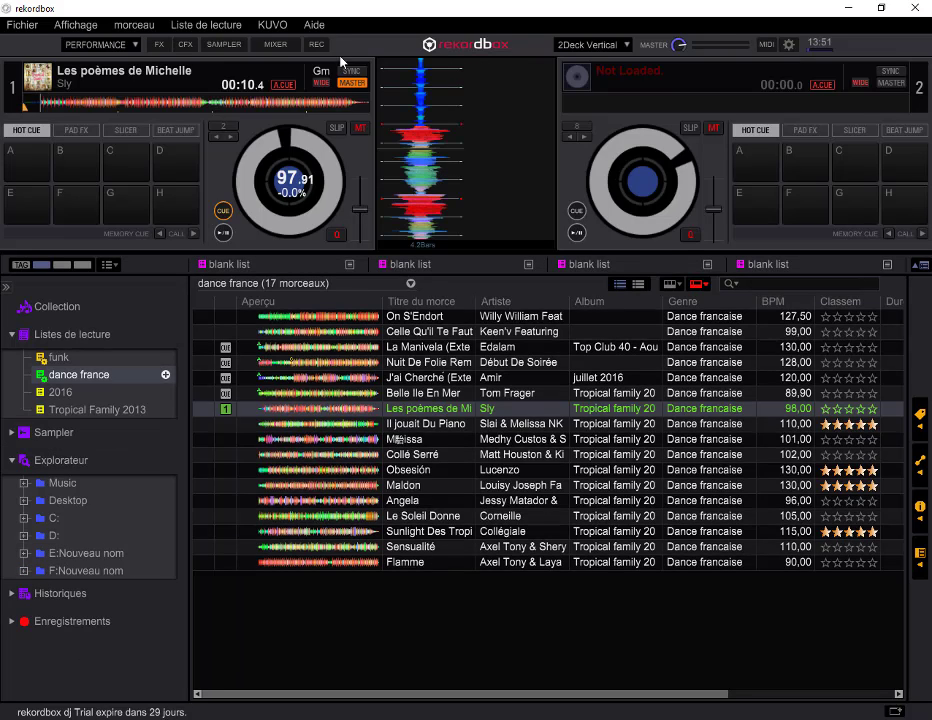
Compare the Vidéo, DVS and Licence pages of the preferences in PERFORMANCE mode, and close the preferences
{"action": "left_click", "coordinate": [789, 45]}
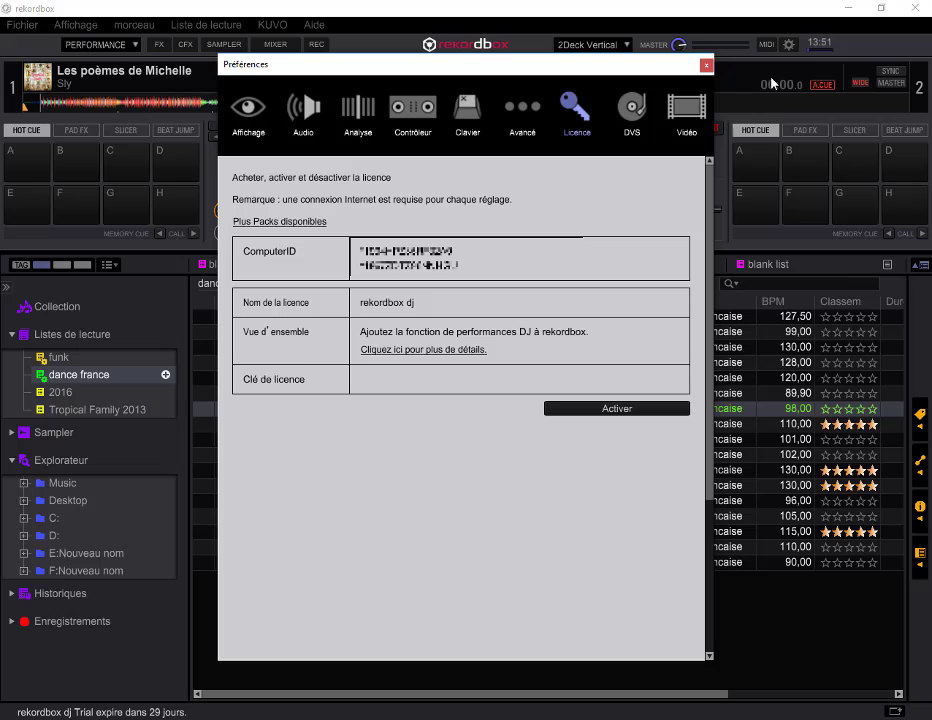
{"action": "left_click", "coordinate": [686, 108]}
{"action": "left_click", "coordinate": [633, 110]}
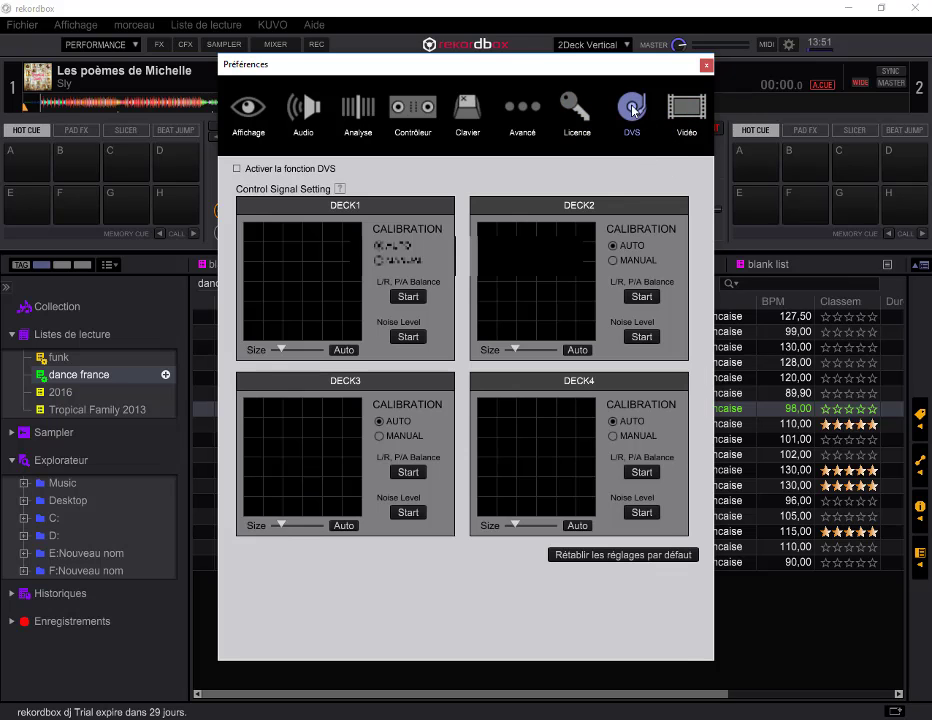
{"action": "left_click", "coordinate": [576, 108]}
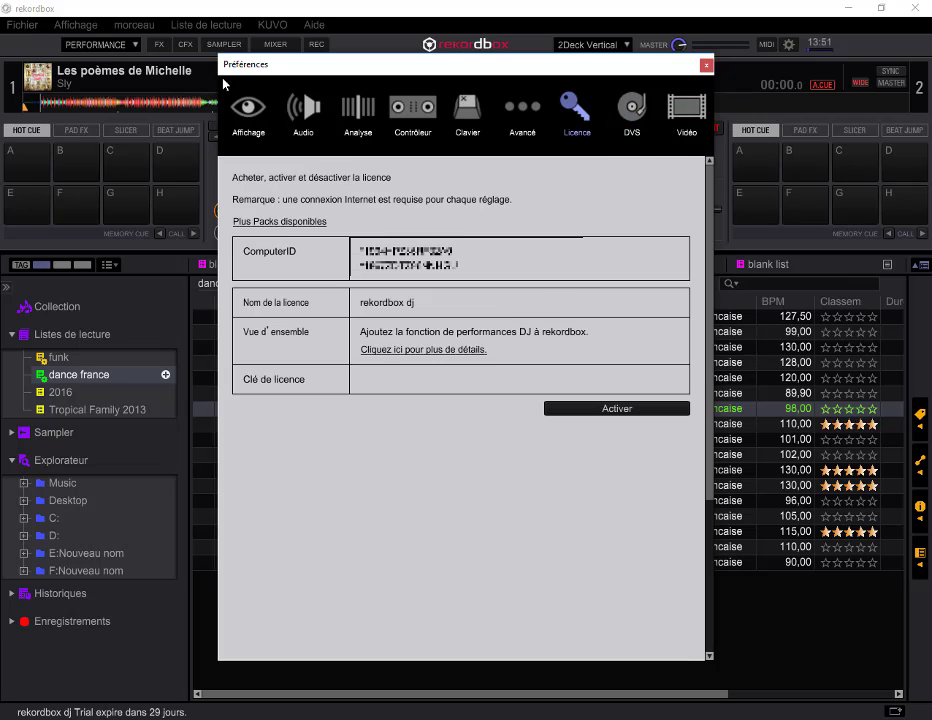
{"action": "left_click", "coordinate": [633, 110]}
{"action": "left_click", "coordinate": [686, 108]}
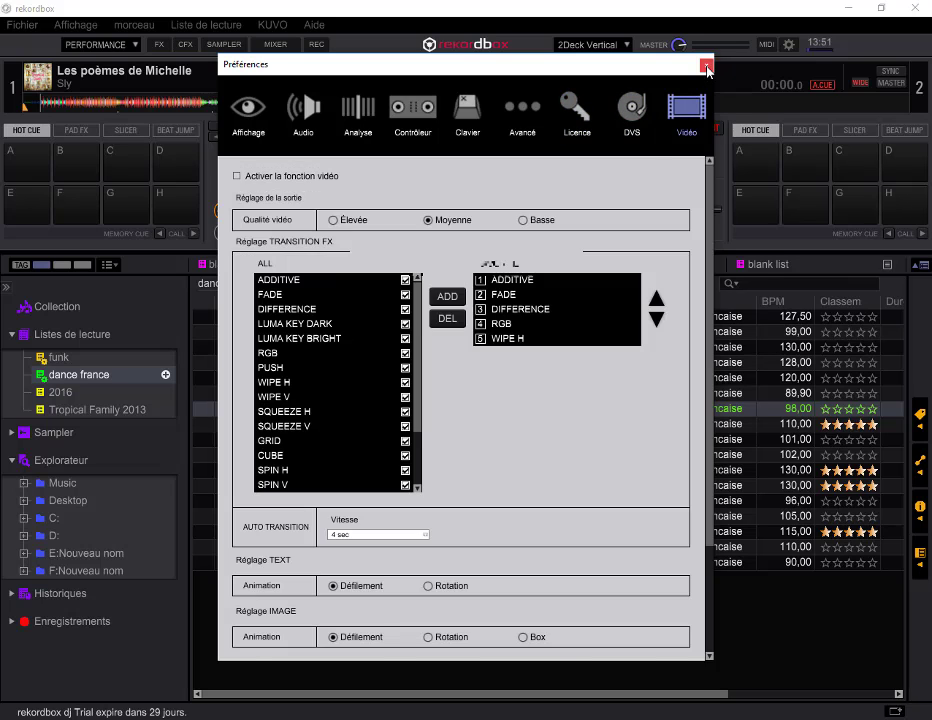
{"action": "left_click", "coordinate": [706, 65]}
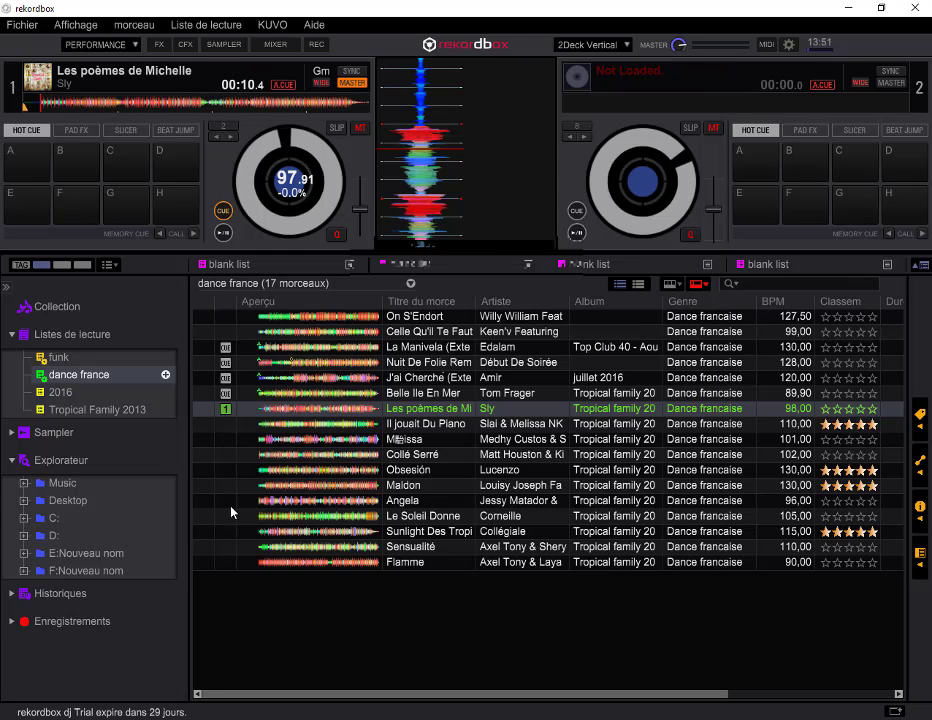